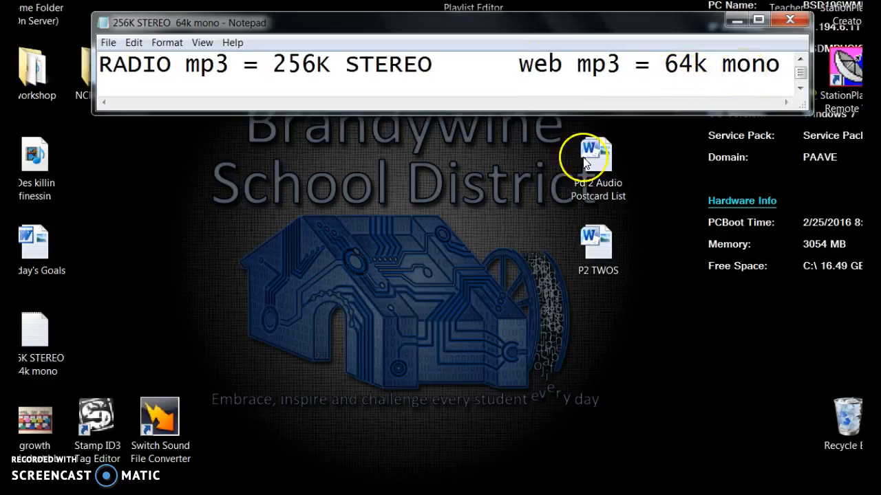
# Launch Switch Sound File Converter and open its file selection for adding audio.
pyautogui.click(158, 415)
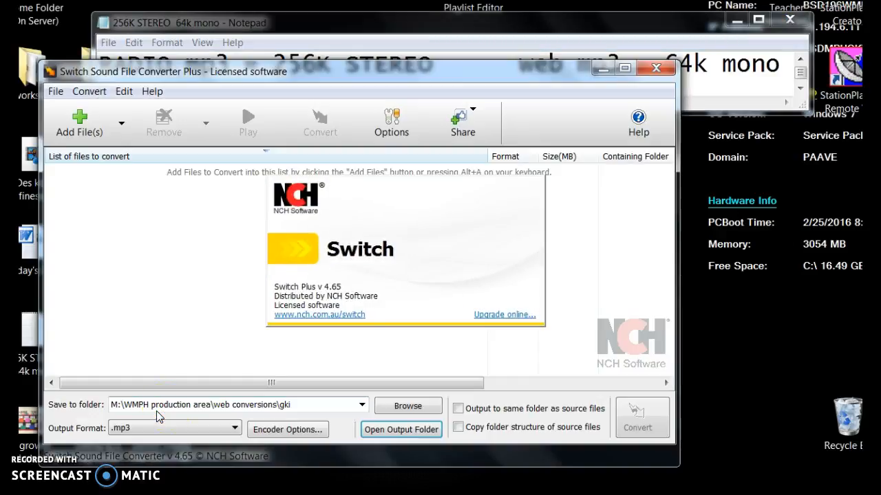
pyautogui.moveTo(474, 79); pyautogui.dragTo(523, 76)
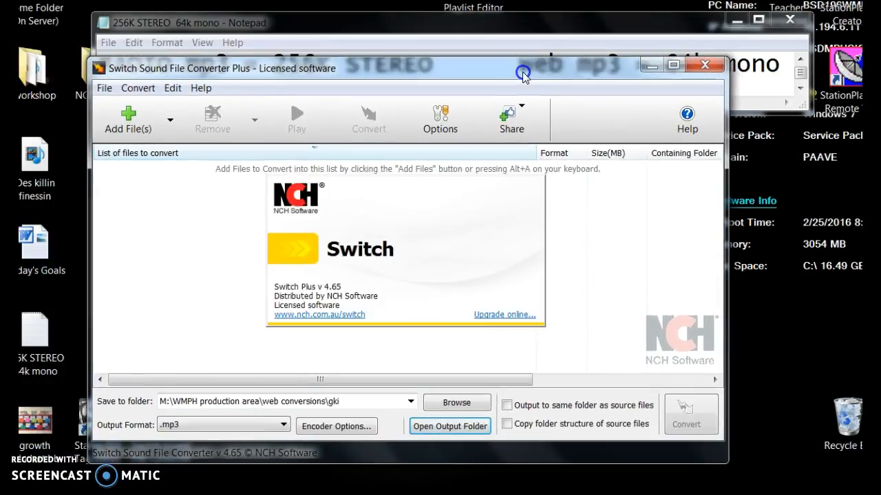
pyautogui.click(121, 123)
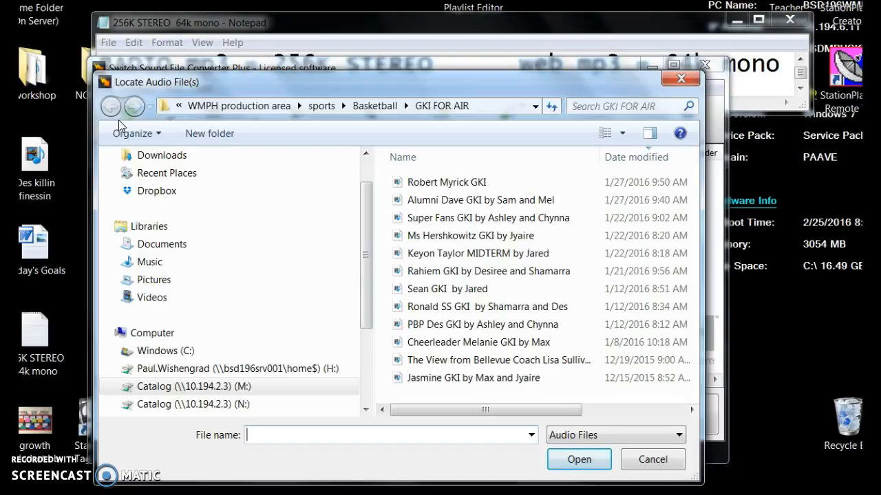
# Browse the Catalog (M:) drive and open the WMPH production area folder.
pyautogui.scroll(-2, 364, 322)
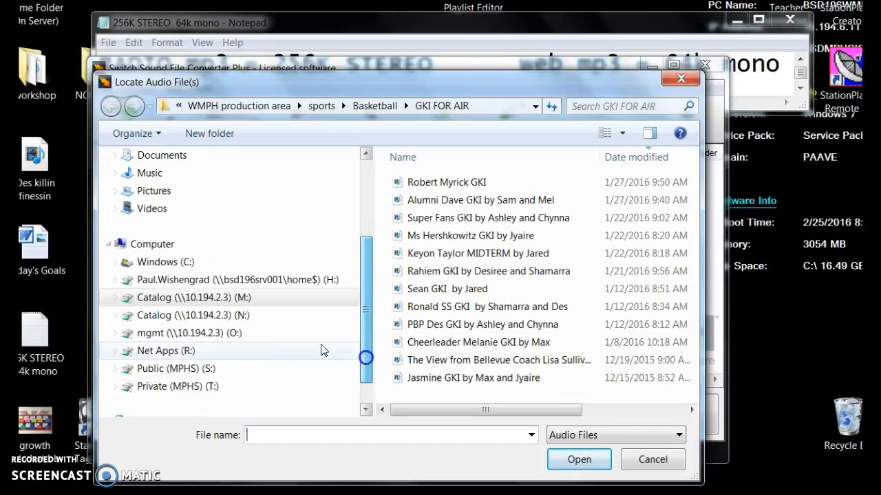
pyautogui.click(198, 291)
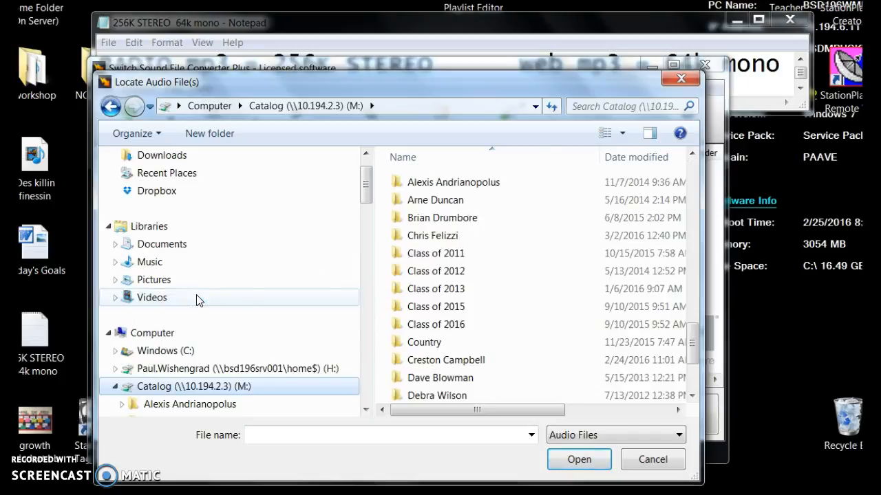
pyautogui.moveTo(374, 335); pyautogui.dragTo(321, 334)
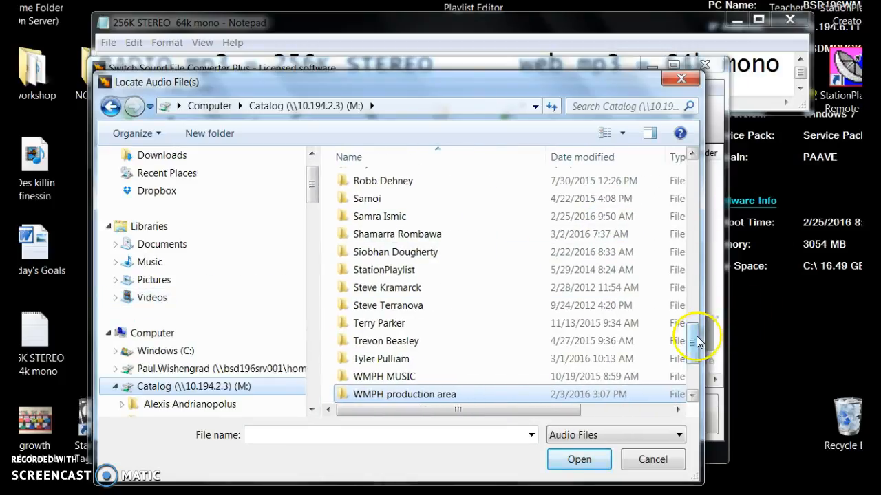
pyautogui.moveTo(695, 341); pyautogui.dragTo(696, 393)
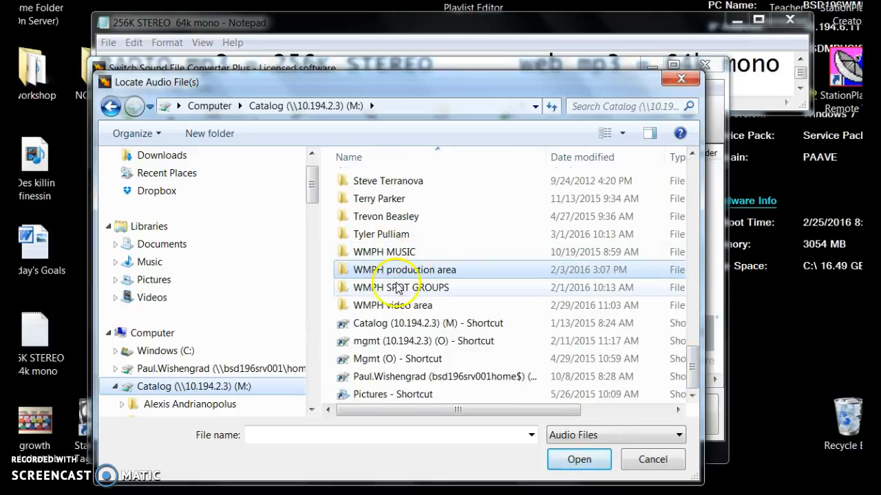
pyautogui.click(380, 270)
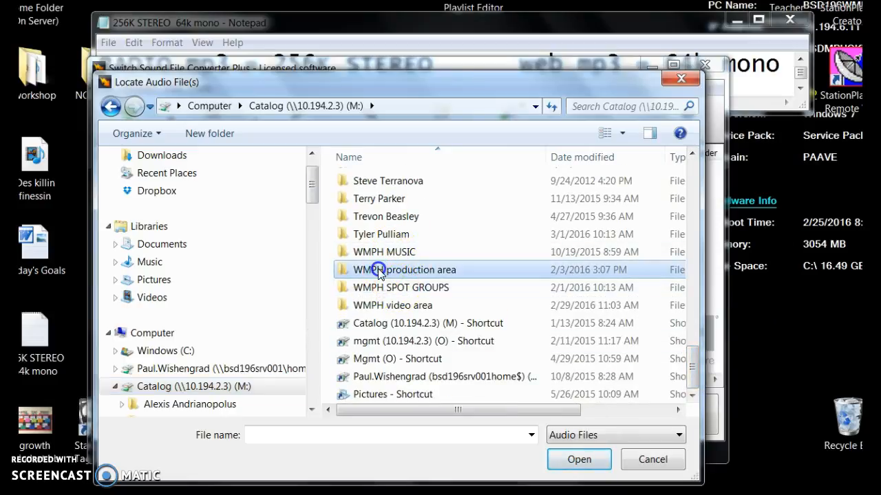
pyautogui.doubleClick(380, 271)
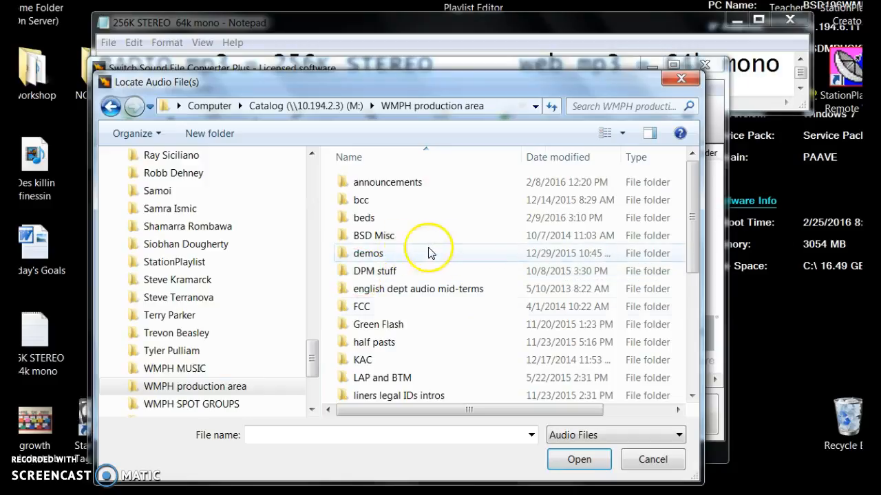
# Add "FEB2016 An Evening with The Music School of Delaware" from the EMSD subfolder of music school of delaware to the conversion list.
pyautogui.scroll(-4, 410, 311)
pyautogui.click(384, 306)
pyautogui.doubleClick(384, 306)
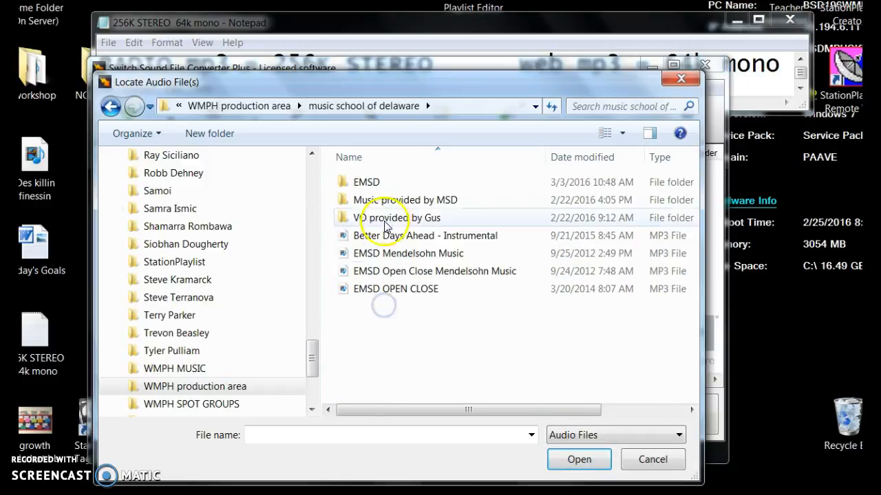
pyautogui.doubleClick(366, 183)
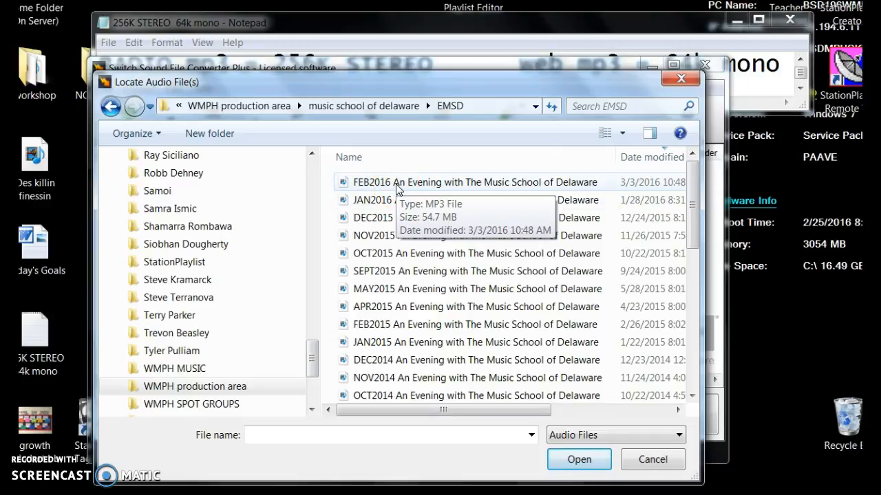
pyautogui.doubleClick(397, 184)
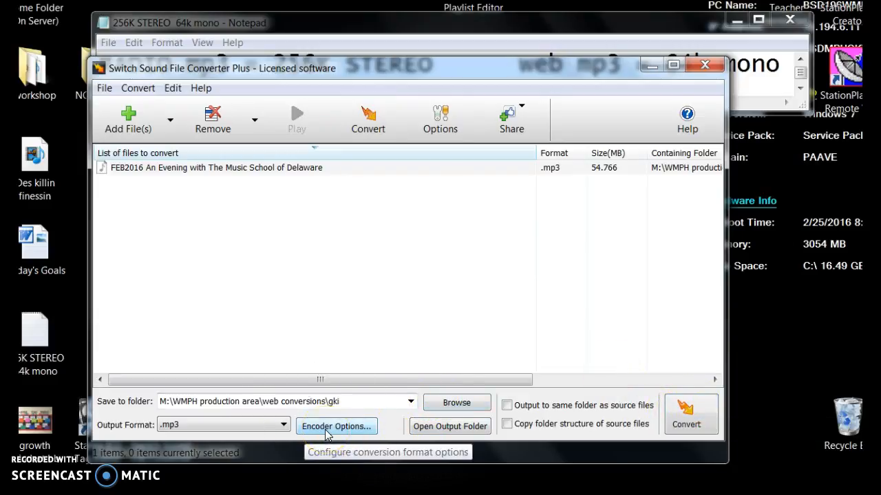
# Check the web mp3 specification in the note, and set the MP3 encoder to a constant bitrate of 64 kbps with Mono channel encoding.
pyautogui.moveTo(433, 69); pyautogui.dragTo(440, 141)
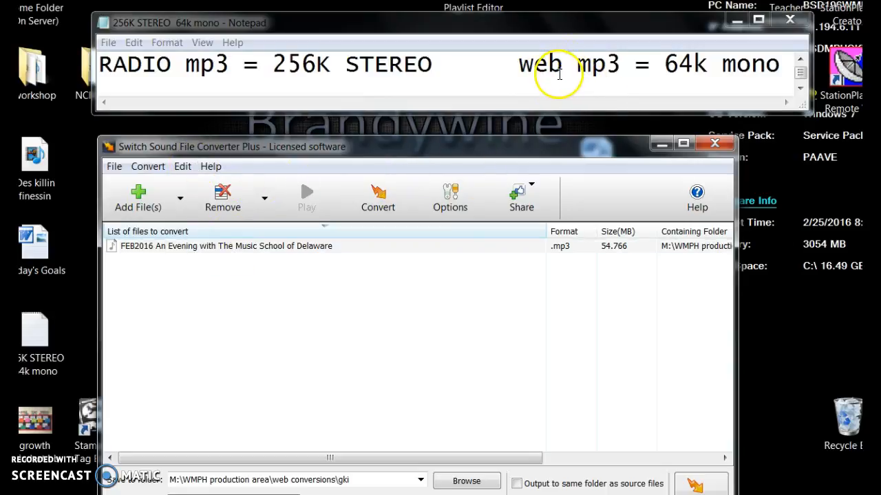
pyautogui.moveTo(517, 156); pyautogui.dragTo(514, 73)
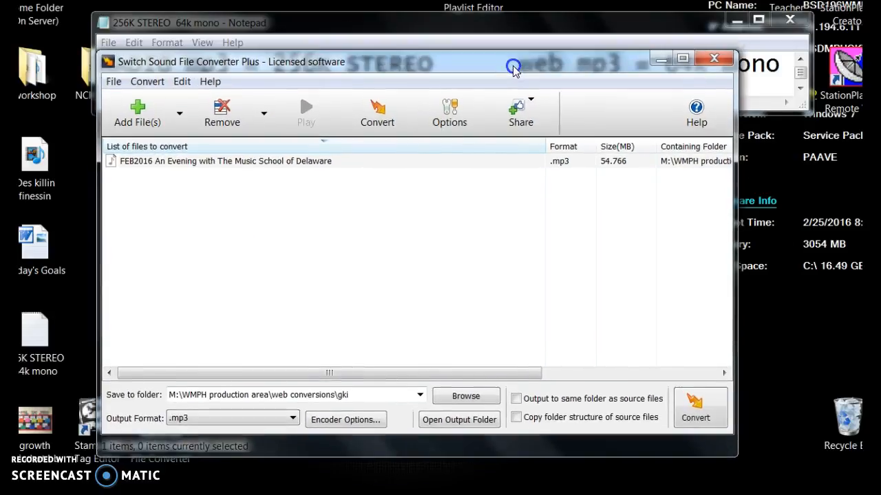
pyautogui.click(336, 424)
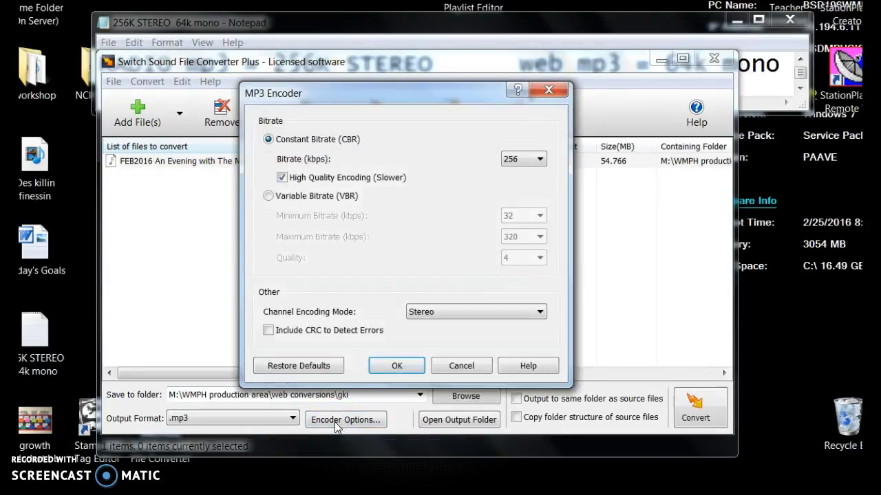
pyautogui.click(539, 161)
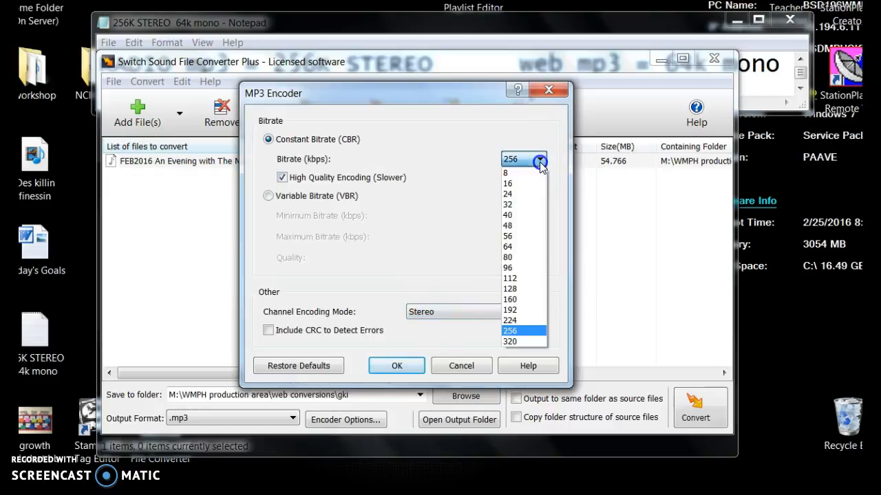
pyautogui.click(519, 248)
pyautogui.click(542, 313)
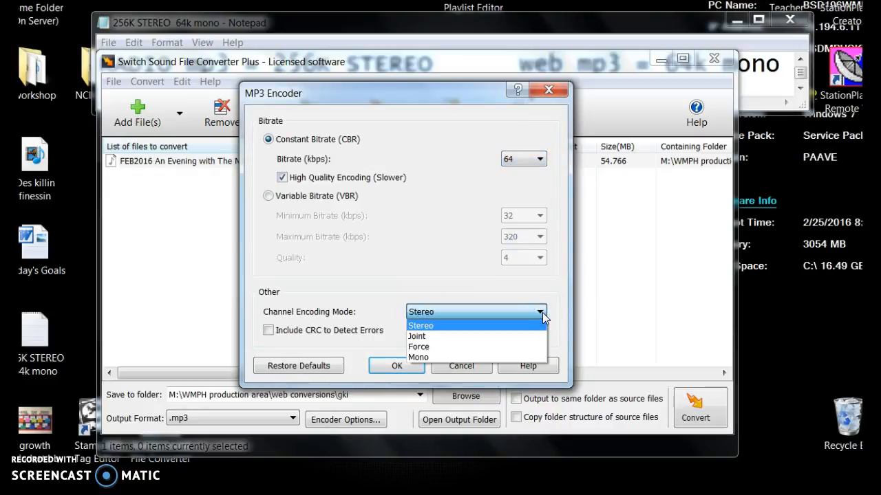
pyautogui.click(444, 357)
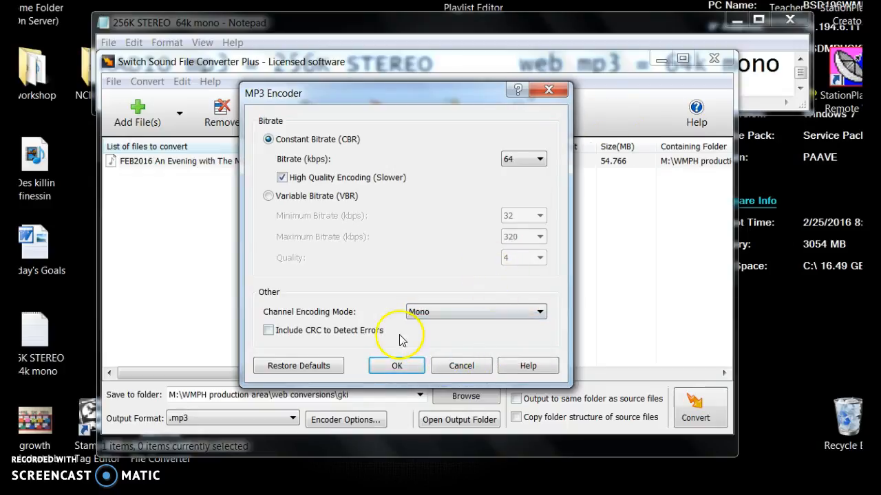
pyautogui.click(401, 360)
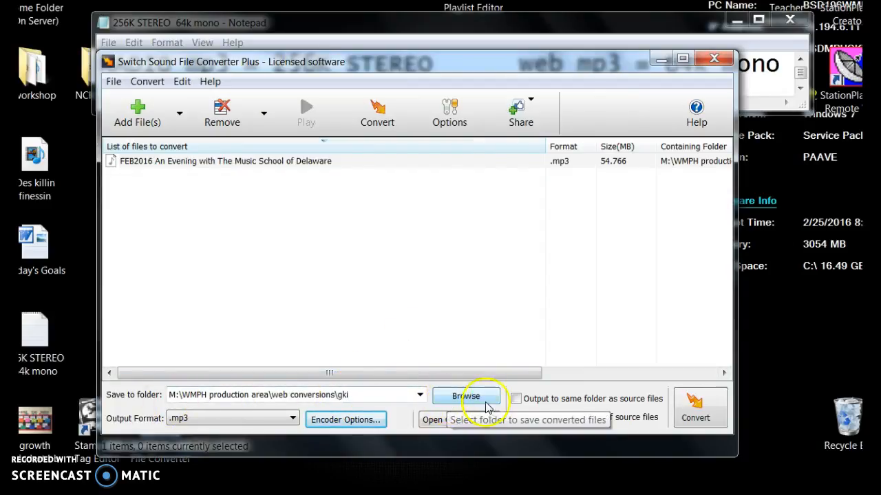
# Browse for the output folder and select web conversions inside WMPH production area on the Catalog (M:) drive.
pyautogui.click(516, 402)
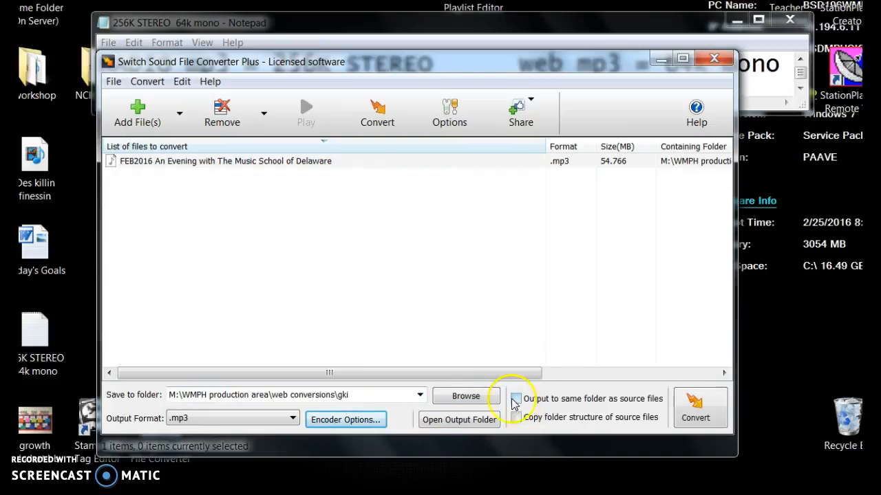
pyautogui.click(468, 402)
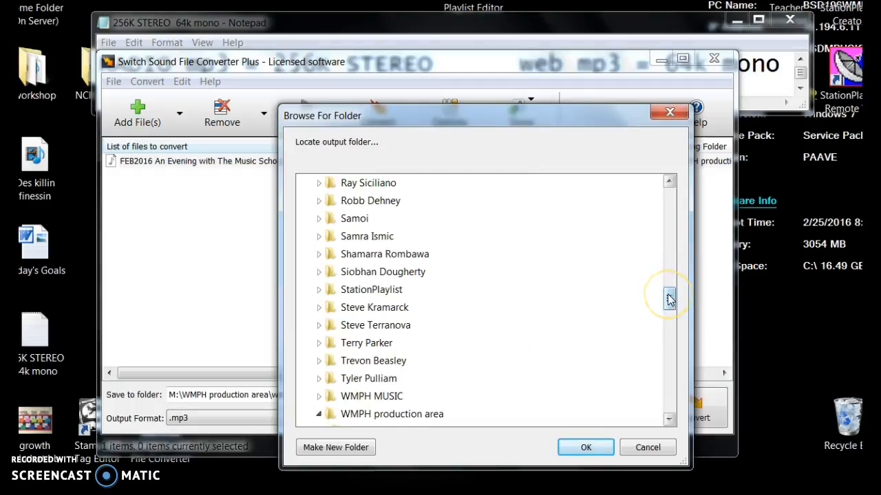
pyautogui.moveTo(274, 109); pyautogui.dragTo(195, 115)
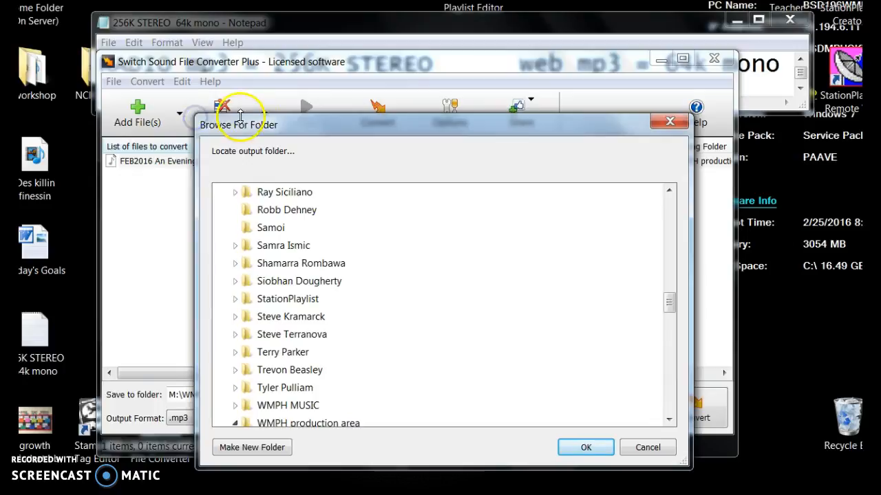
pyautogui.moveTo(315, 132); pyautogui.dragTo(305, 102)
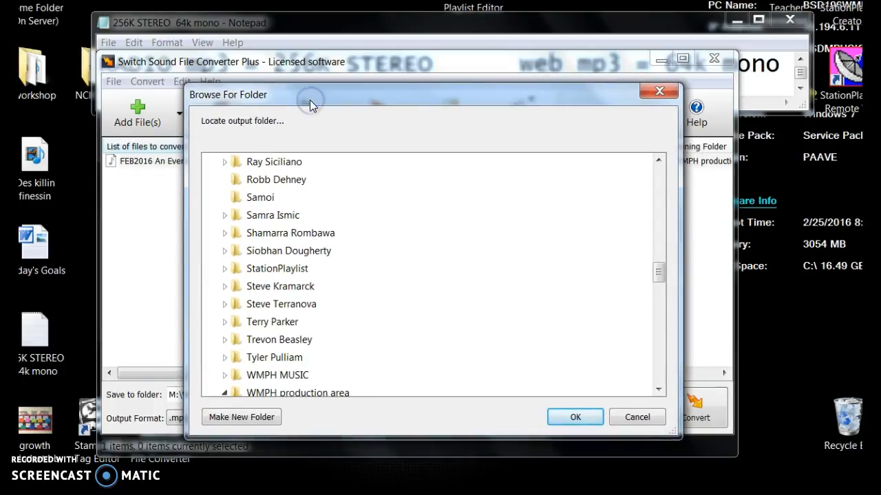
pyautogui.moveTo(659, 275); pyautogui.dragTo(663, 170)
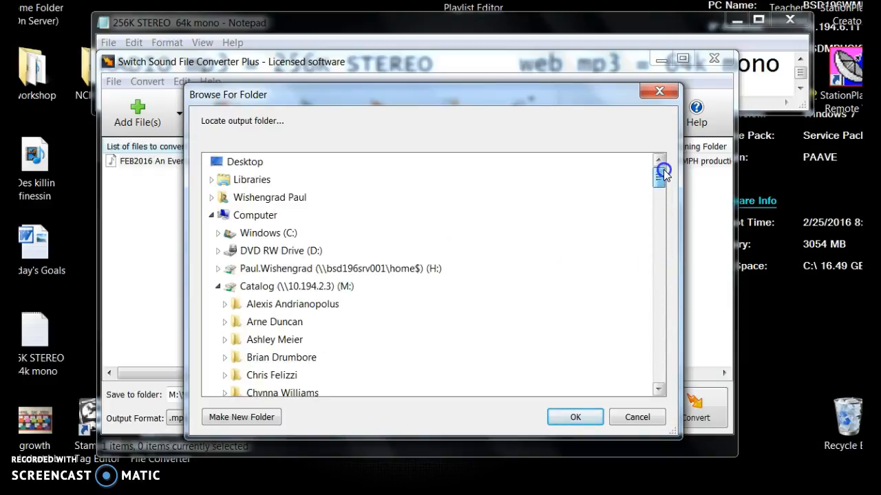
pyautogui.click(219, 287)
pyautogui.doubleClick(267, 286)
pyautogui.scroll(-20, 319, 258)
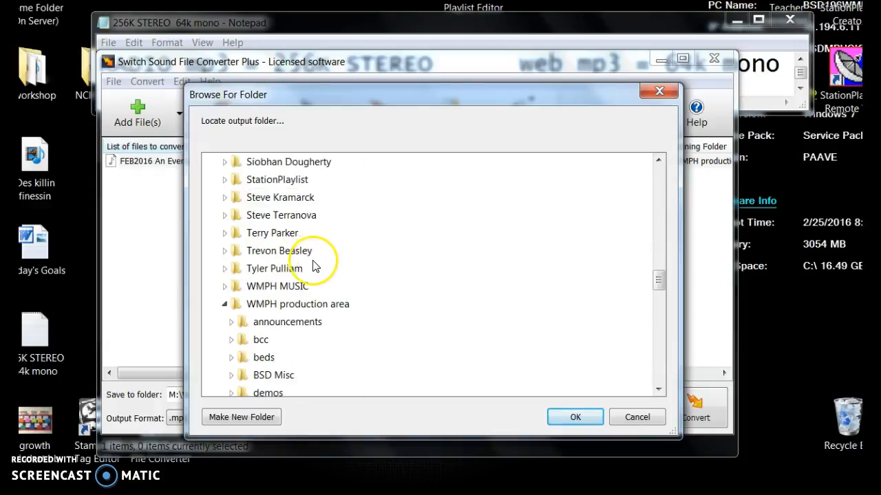
pyautogui.moveTo(658, 280); pyautogui.dragTo(661, 326)
pyautogui.click(289, 252)
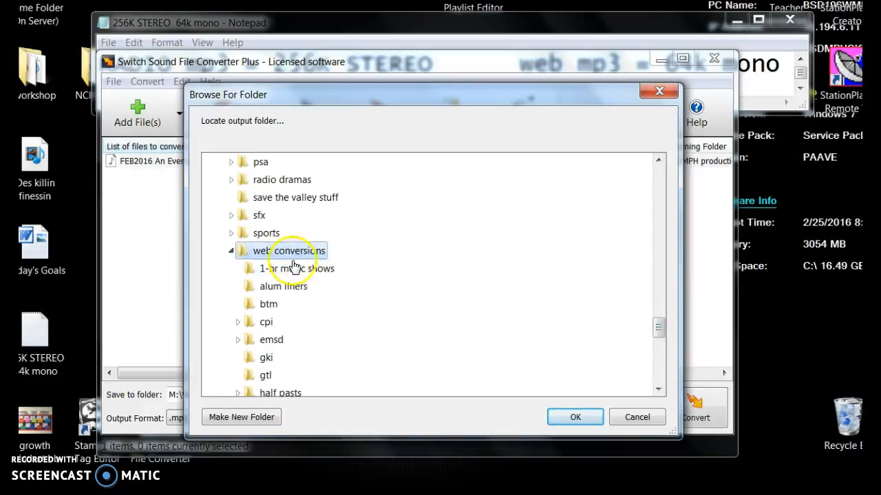
pyautogui.click(285, 246)
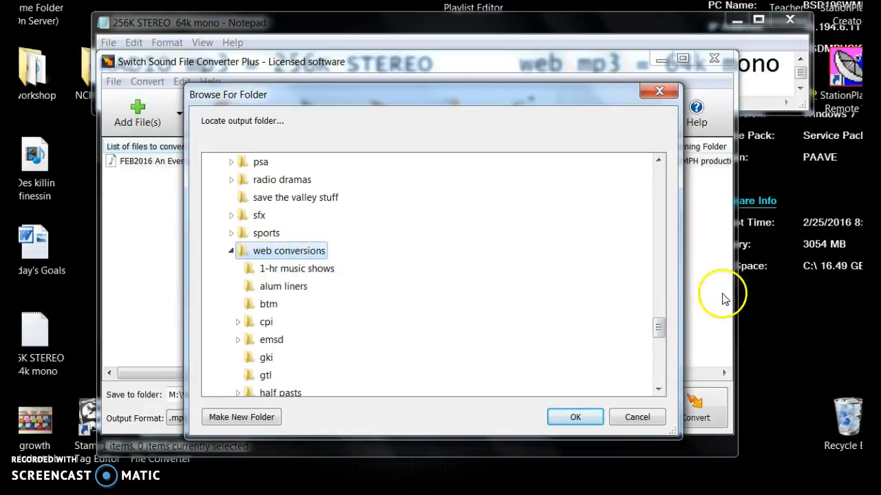
# Look through the subfolders of web conversions and set the output folder to sip.
pyautogui.moveTo(657, 327)
pyautogui.mouseDown()
pyautogui.moveTo(655, 345)
pyautogui.moveTo(657, 338)
pyautogui.mouseUp()
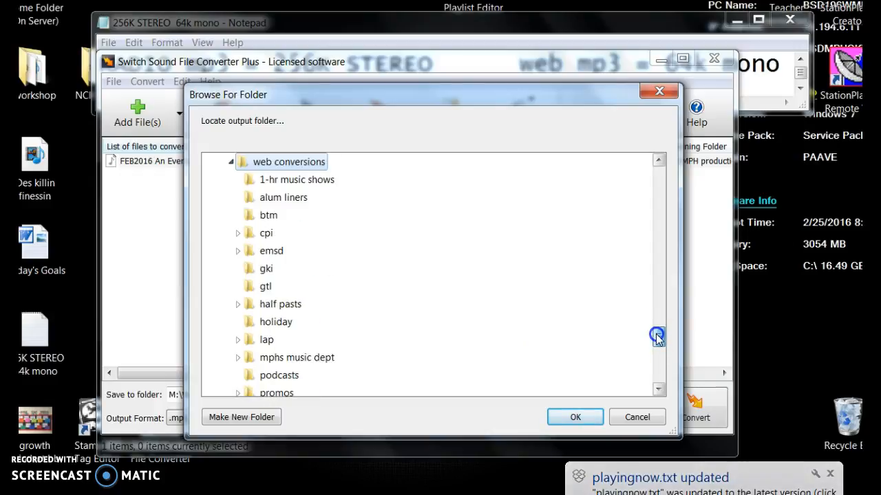
pyautogui.click(268, 252)
pyautogui.moveTo(660, 321); pyautogui.dragTo(663, 340)
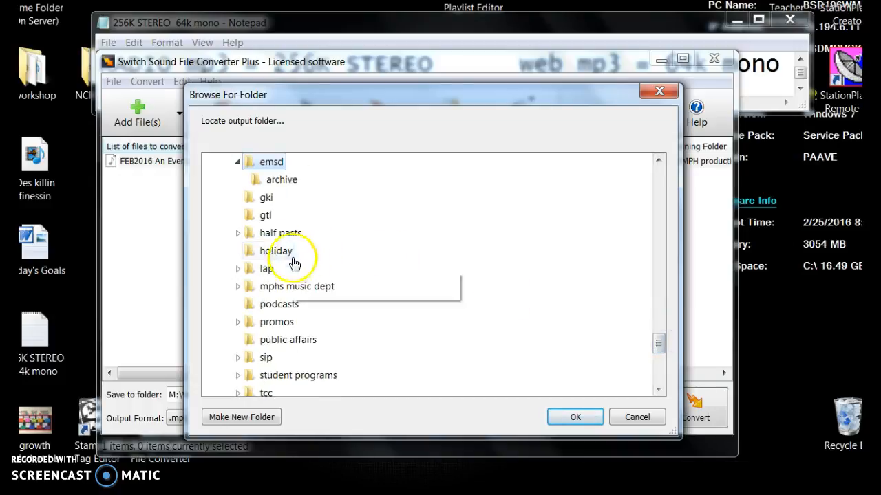
pyautogui.scroll(-1, 443, 271)
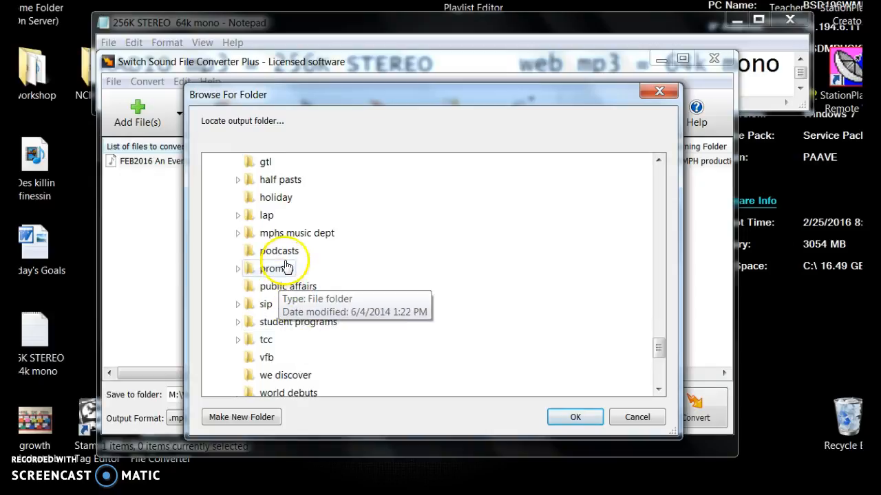
pyautogui.moveTo(661, 348); pyautogui.dragTo(661, 344)
pyautogui.click(651, 343)
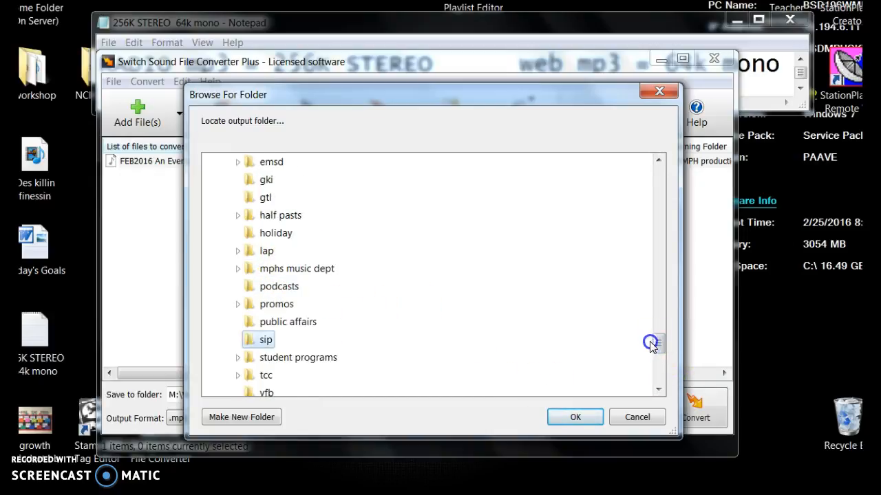
pyautogui.moveTo(658, 339); pyautogui.dragTo(660, 326)
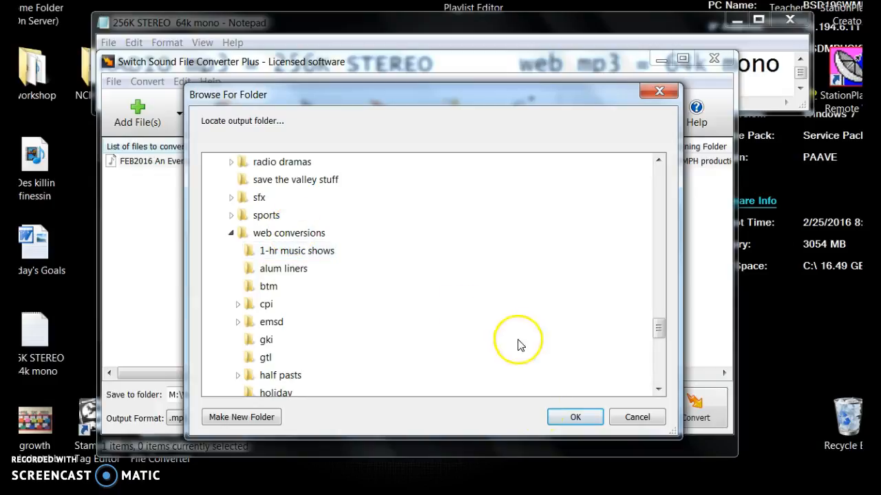
pyautogui.click(596, 419)
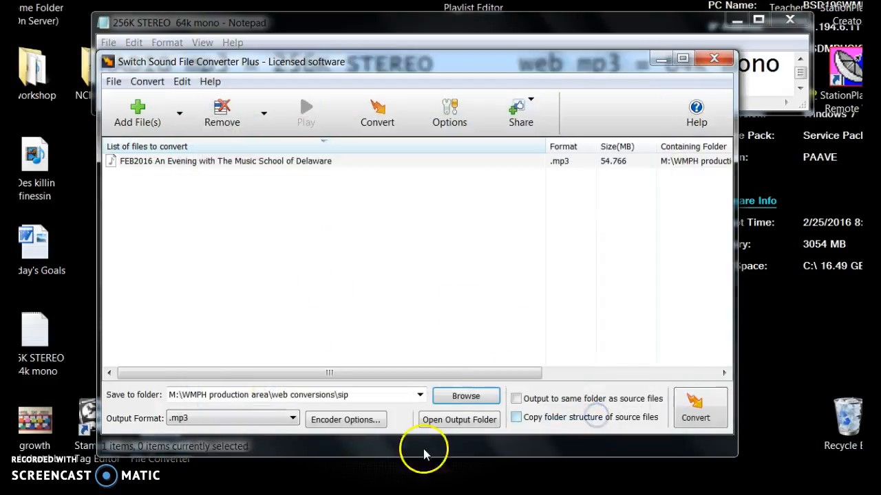
# Set the output folder to emsd inside web conversions and convert the listed FEB2016 MP3.
pyautogui.click(465, 396)
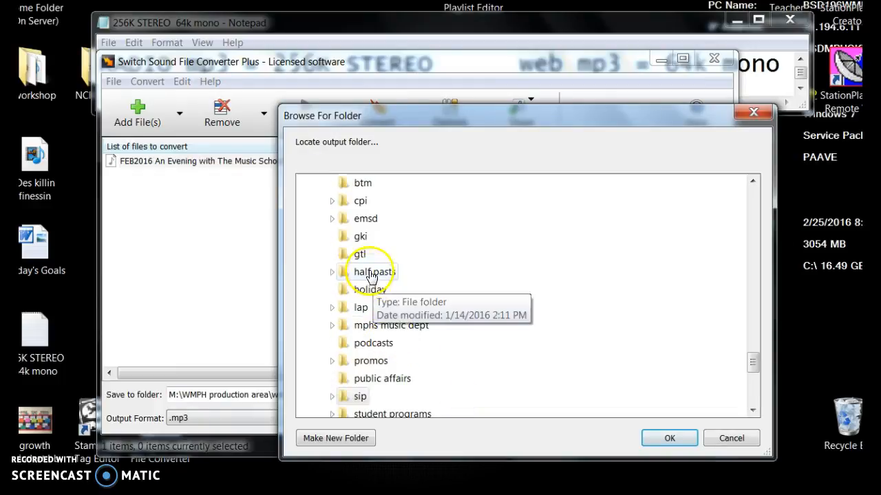
pyautogui.doubleClick(365, 218)
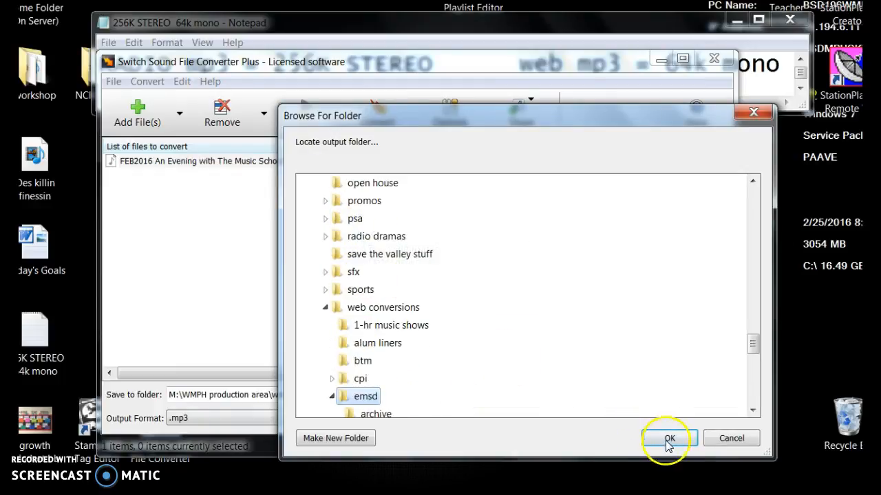
pyautogui.click(667, 441)
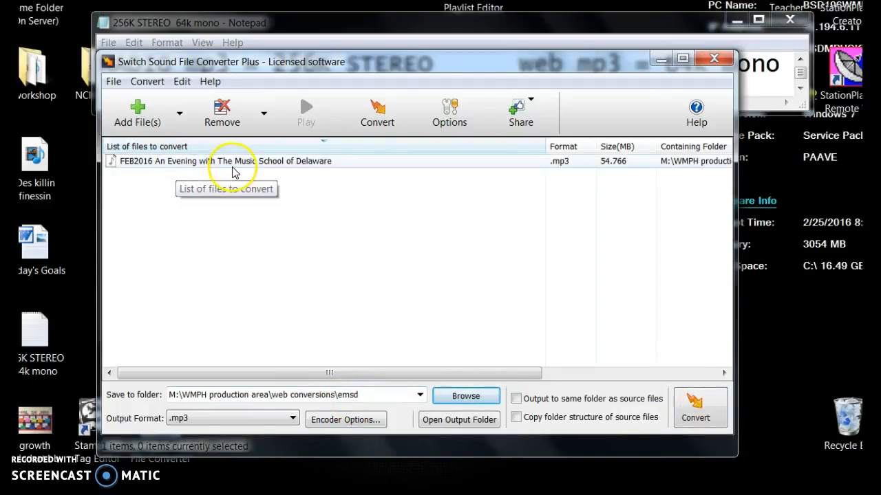
pyautogui.click(693, 407)
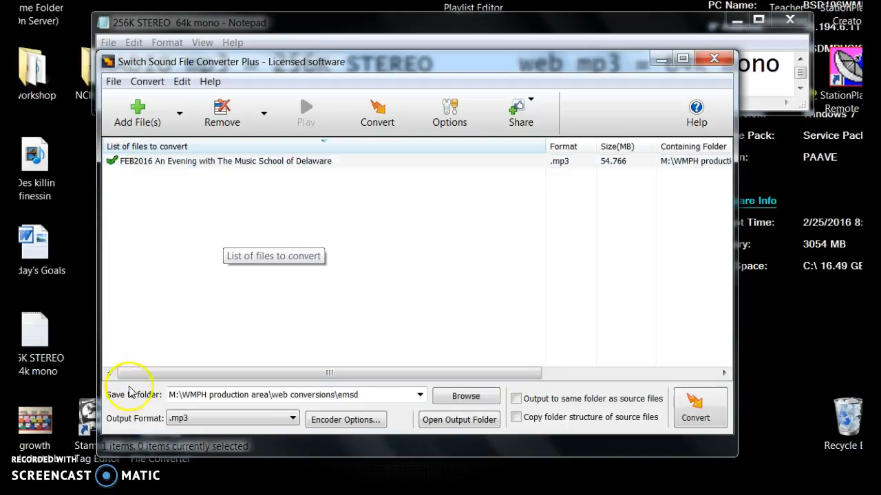
# Switch to a Windows Explorer window, bring it fully into view, and open the Catalog (M:) drive.
pyautogui.click(124, 494)
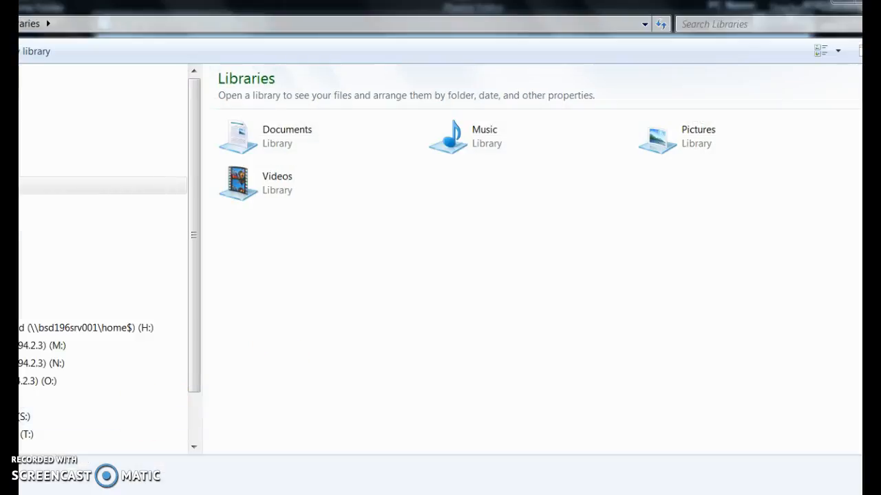
pyautogui.moveTo(0, 494); pyautogui.dragTo(247, 382)
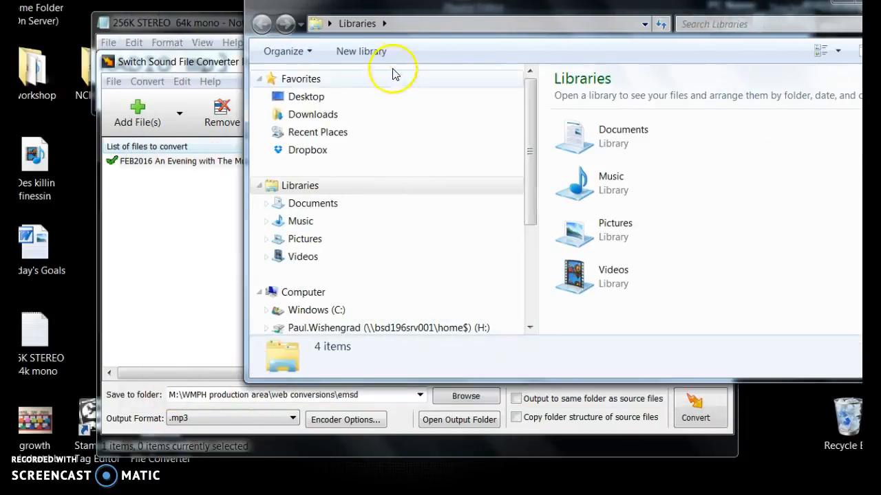
pyautogui.moveTo(403, 10); pyautogui.dragTo(262, 51)
pyautogui.moveTo(388, 252); pyautogui.dragTo(387, 335)
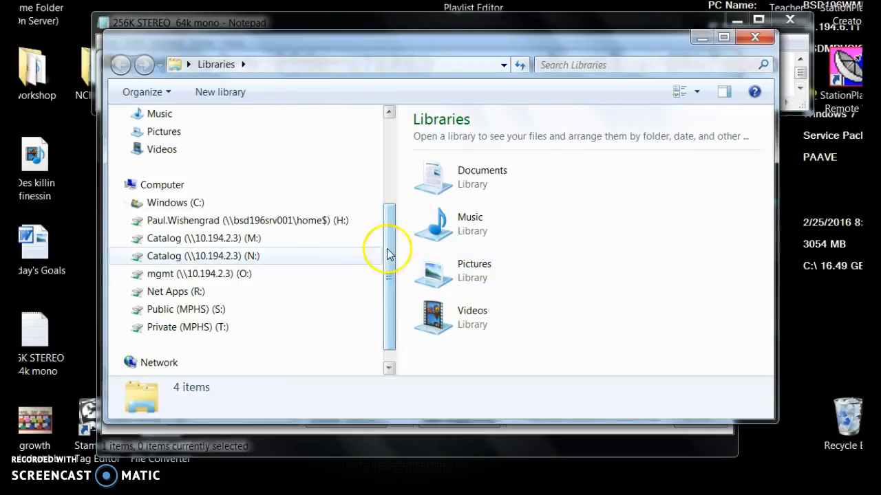
pyautogui.click(206, 238)
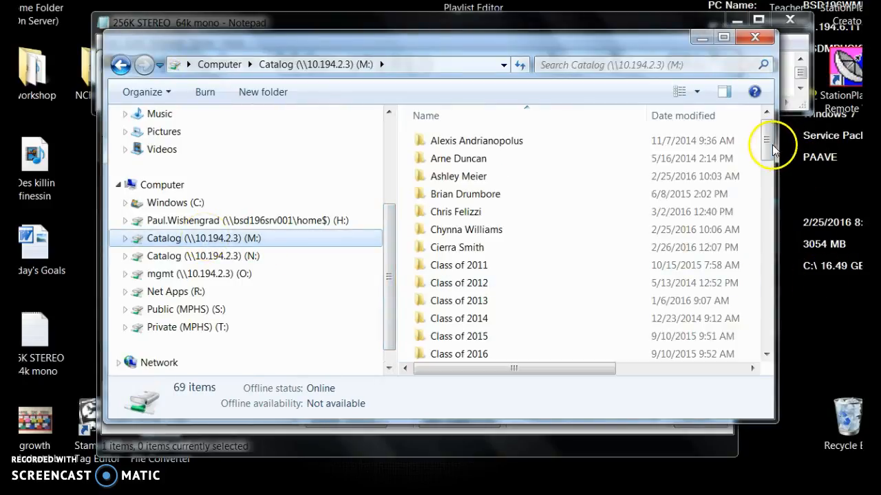
# Go through WMPH production area and web conversions to the emsd folder and select the converted FEB2016 An Evening with The Music School file.
pyautogui.moveTo(770, 150); pyautogui.dragTo(776, 335)
pyautogui.click(482, 234)
pyautogui.doubleClick(481, 234)
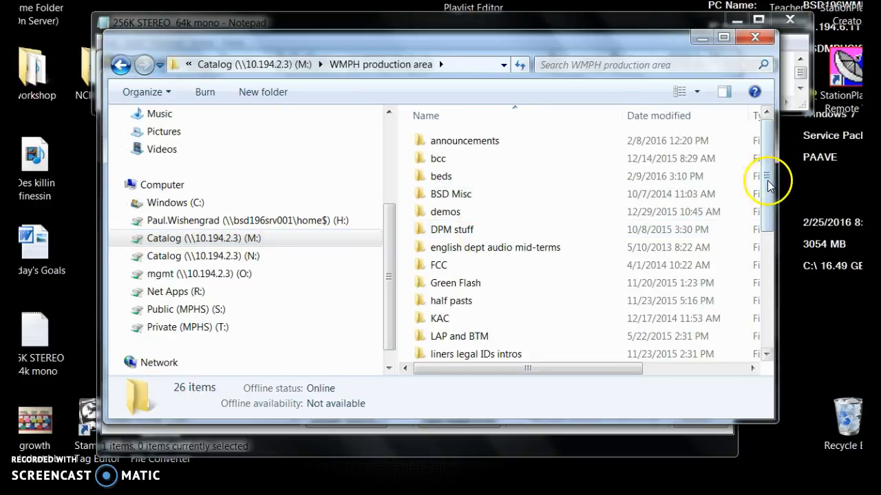
pyautogui.moveTo(770, 200); pyautogui.dragTo(770, 343)
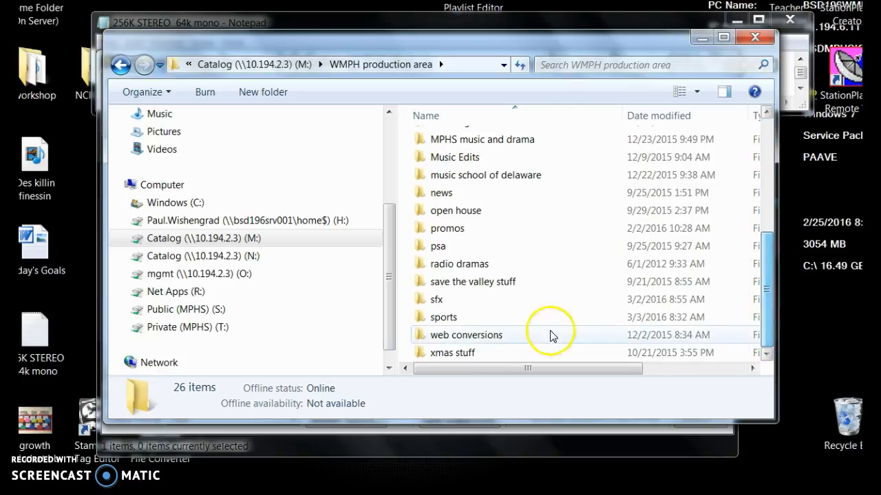
pyautogui.doubleClick(452, 337)
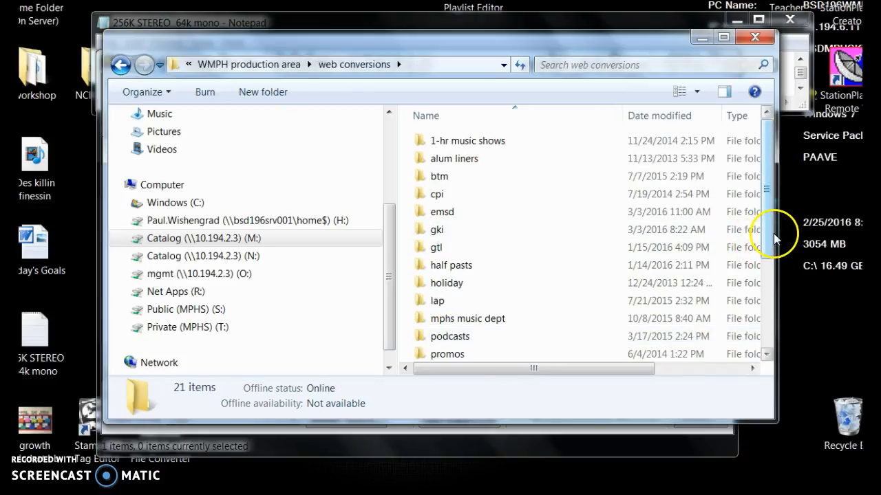
pyautogui.doubleClick(450, 213)
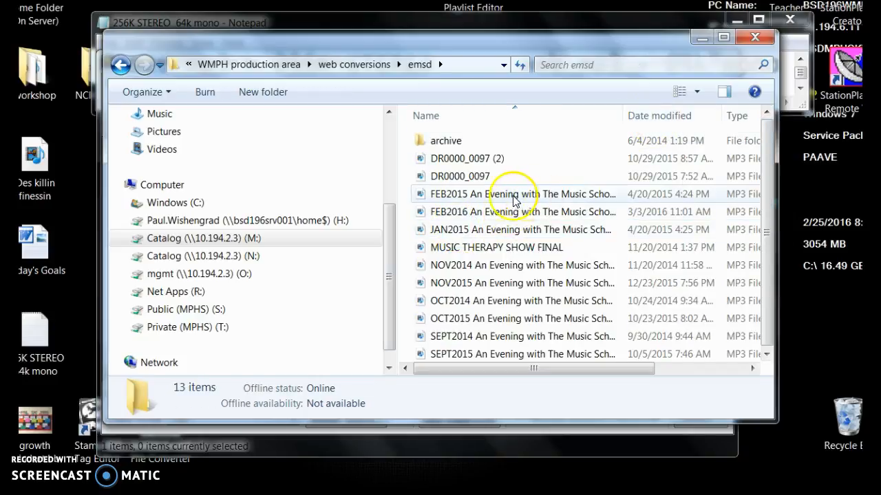
pyautogui.click(472, 214)
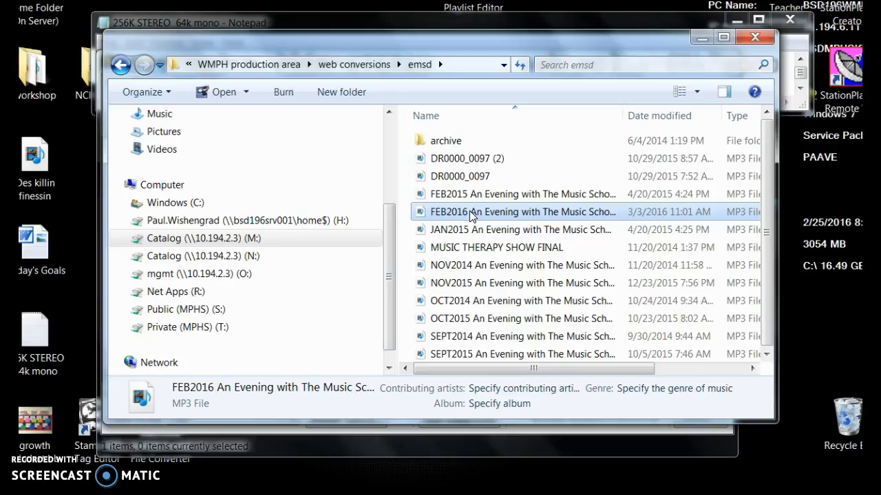